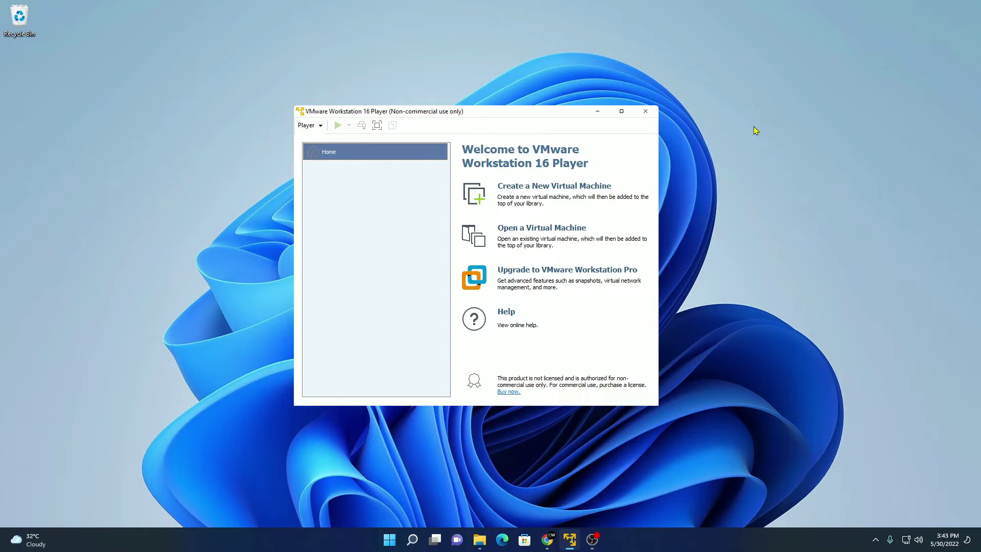
Step: Go from the ubuntu search results to ubuntu.com's Ubuntu Desktop download page
left_click(547, 540)
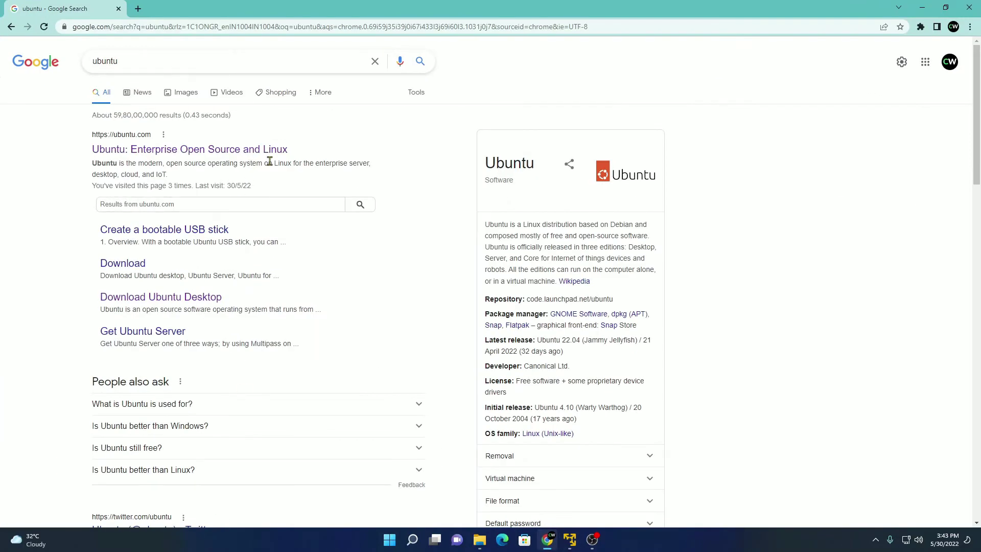
left_click(253, 151)
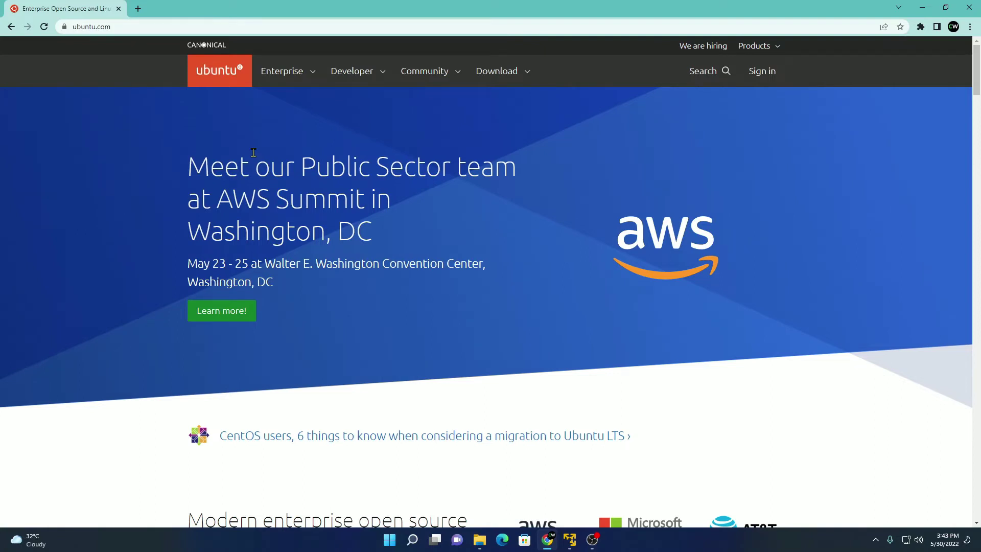
left_click(516, 76)
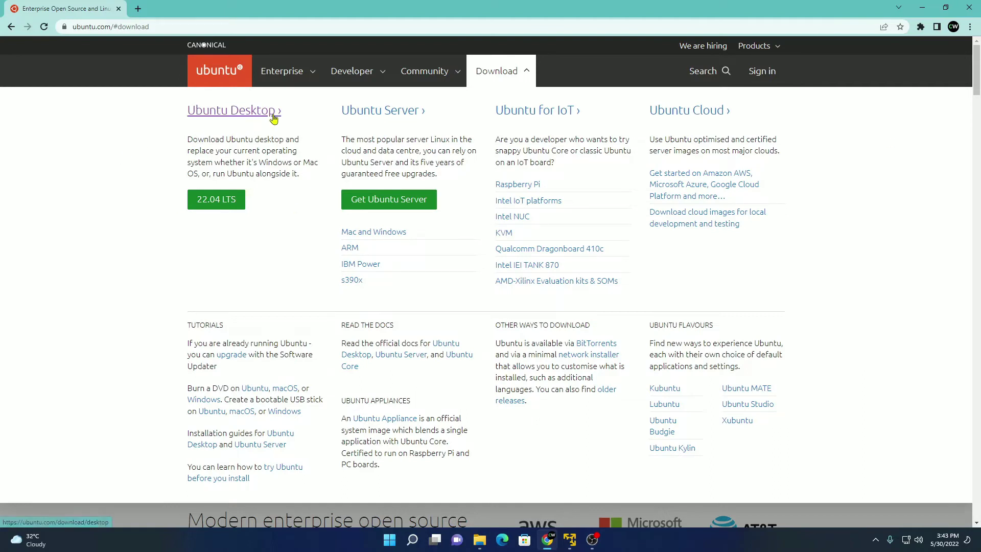
left_click(273, 117)
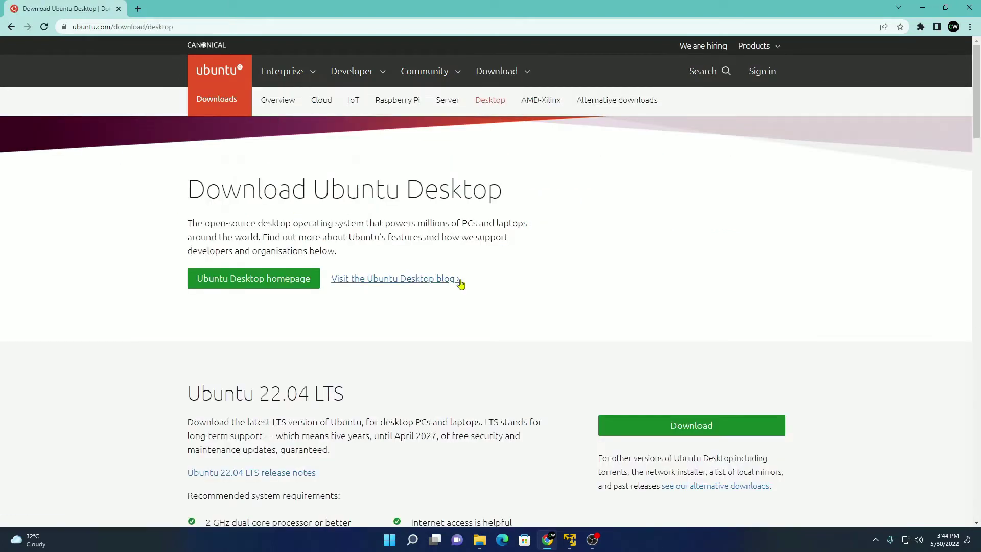
Step: Download Ubuntu 22.04 LTS desktop to reach the thank-you page
scroll(564, 271, "down", 3)
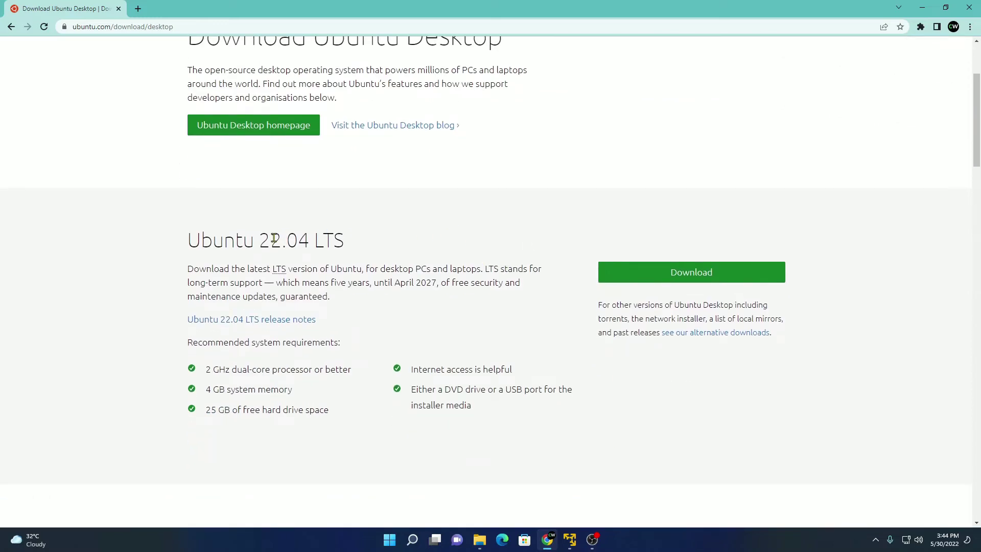
left_click_drag(202, 238, 389, 237)
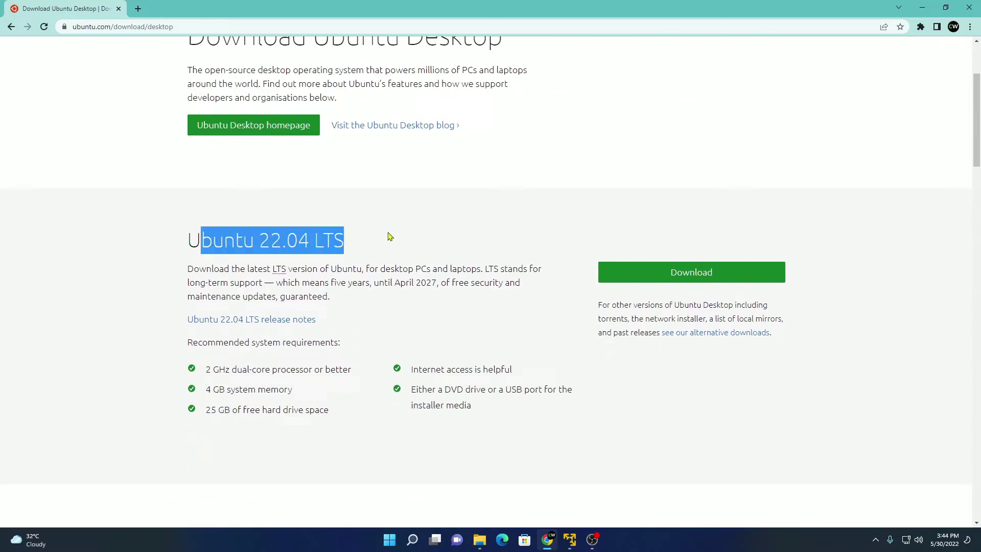
left_click(403, 241)
triple_click(334, 241)
left_click(700, 286)
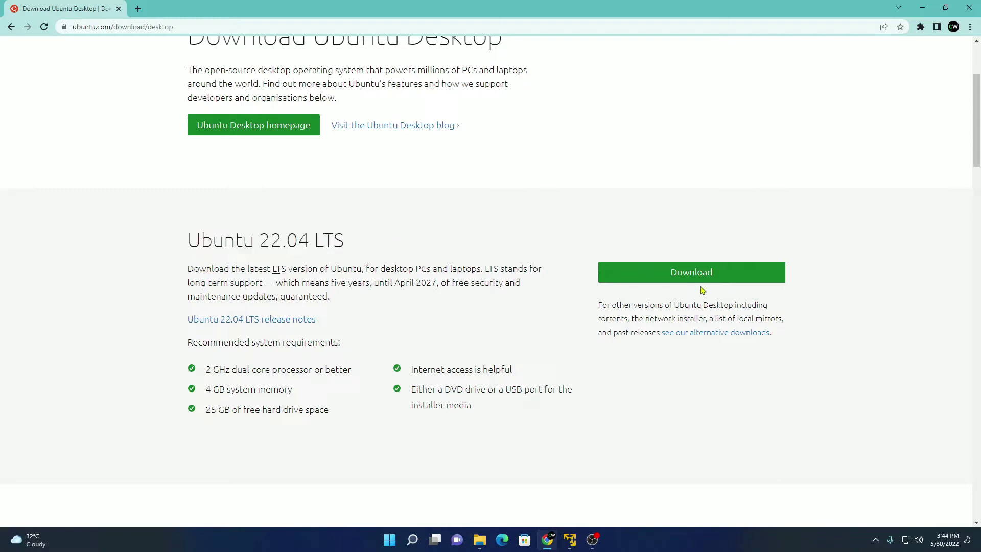
left_click(721, 273)
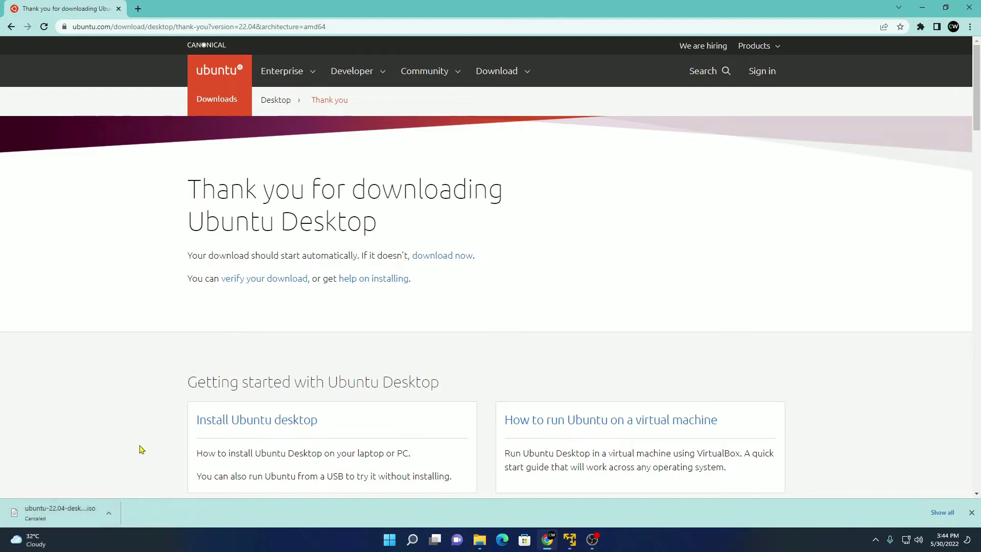
Step: Confirm the 3.40 GB Ubuntu ISO in Downloads, then minimize Chrome and Explorer to reveal VMware Player
left_click(479, 539)
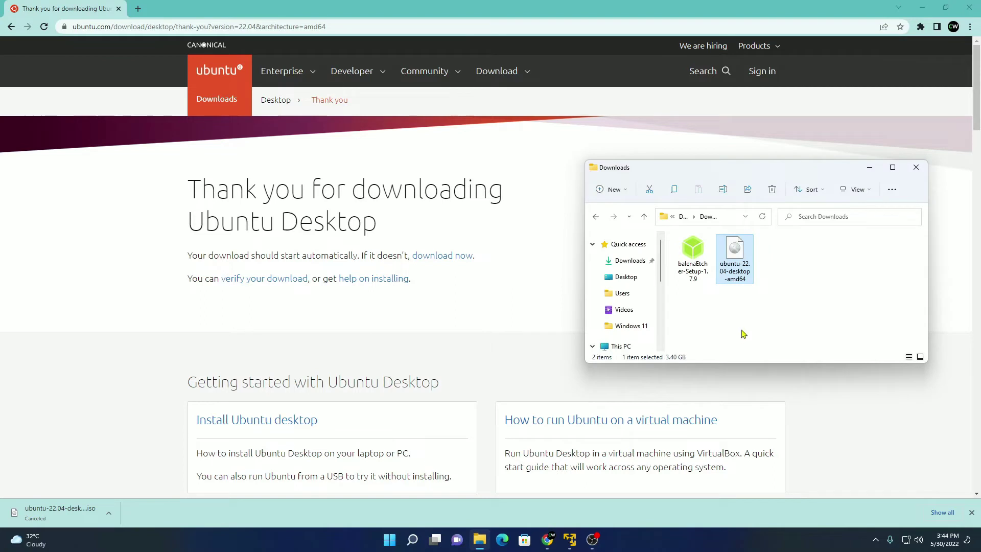
left_click(921, 7)
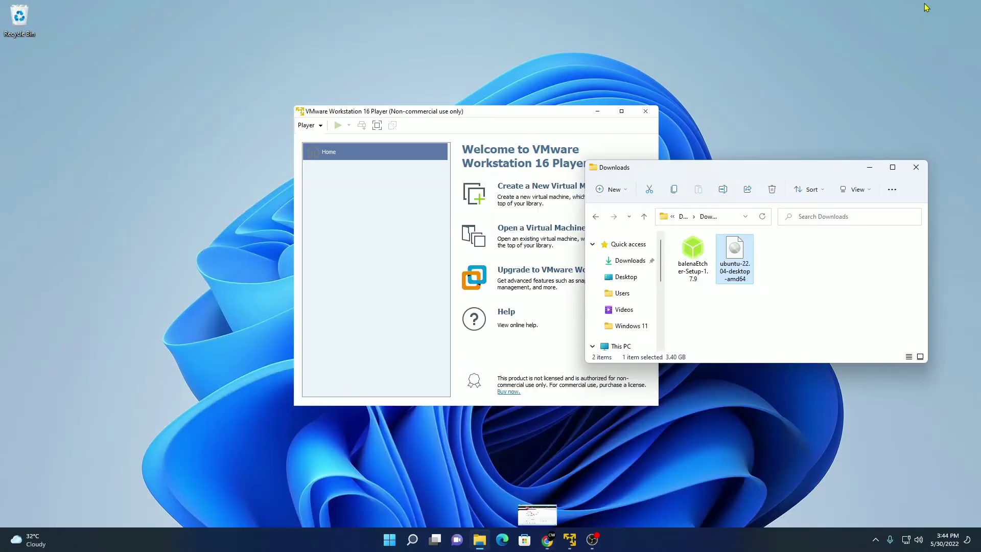
left_click(869, 167)
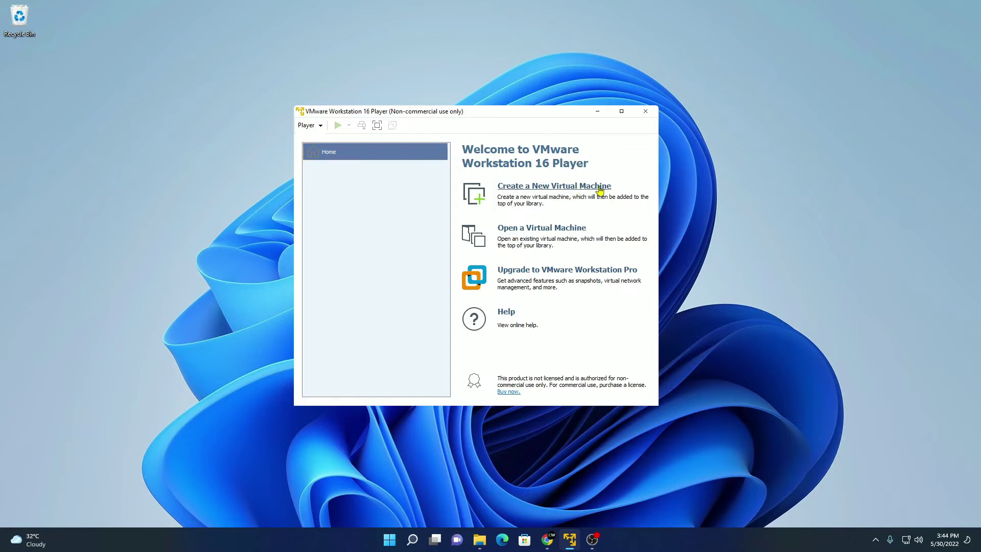
Step: Start a new virtual machine set to install the operating system later
left_click(599, 190)
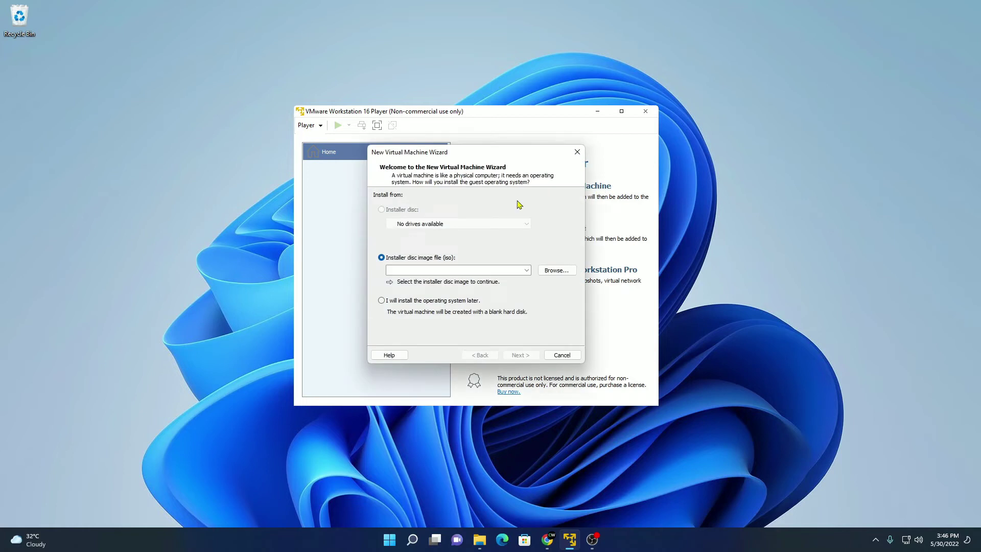
left_click(382, 301)
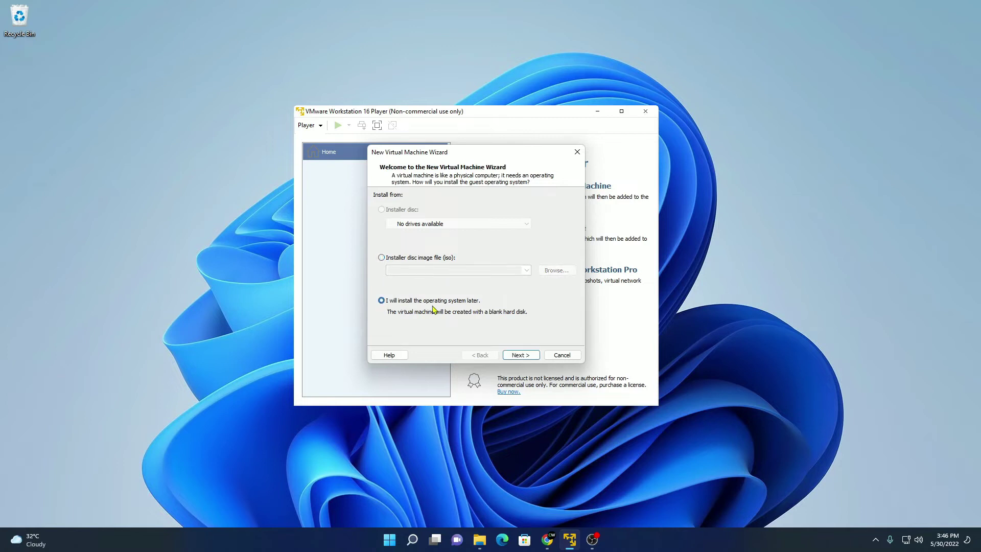
left_click(532, 359)
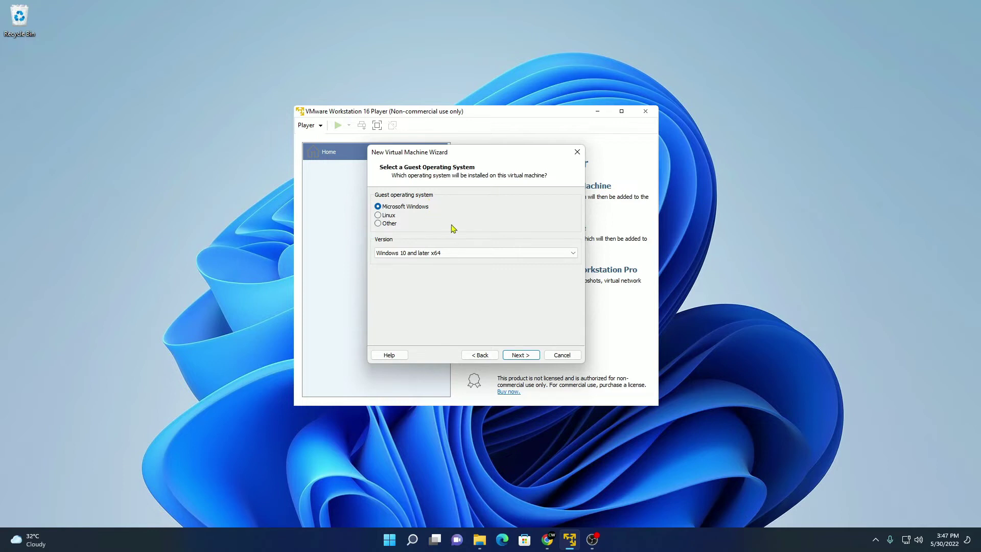
Step: Choose Linux as the guest OS with version Ubuntu 64-bit
left_click(378, 216)
left_click(439, 254)
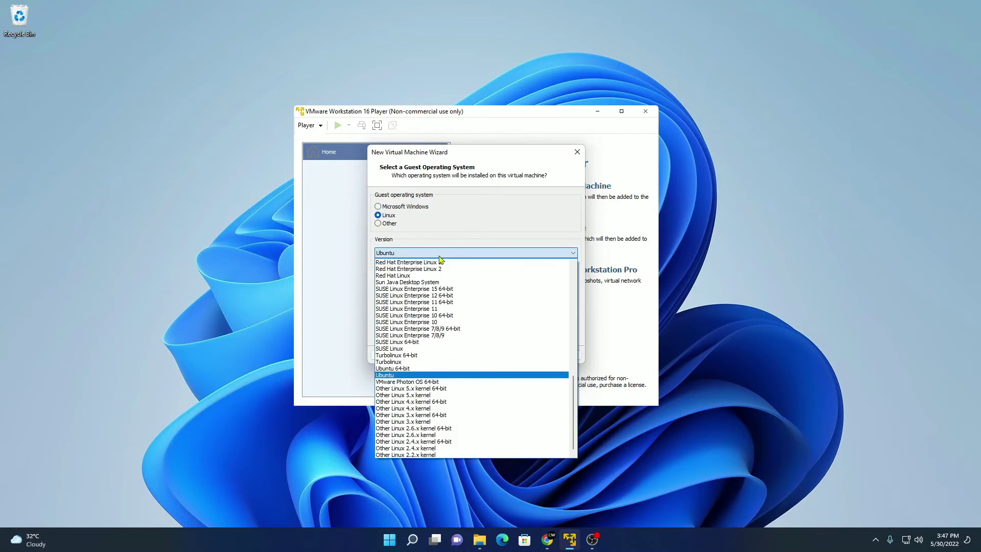
left_click(421, 369)
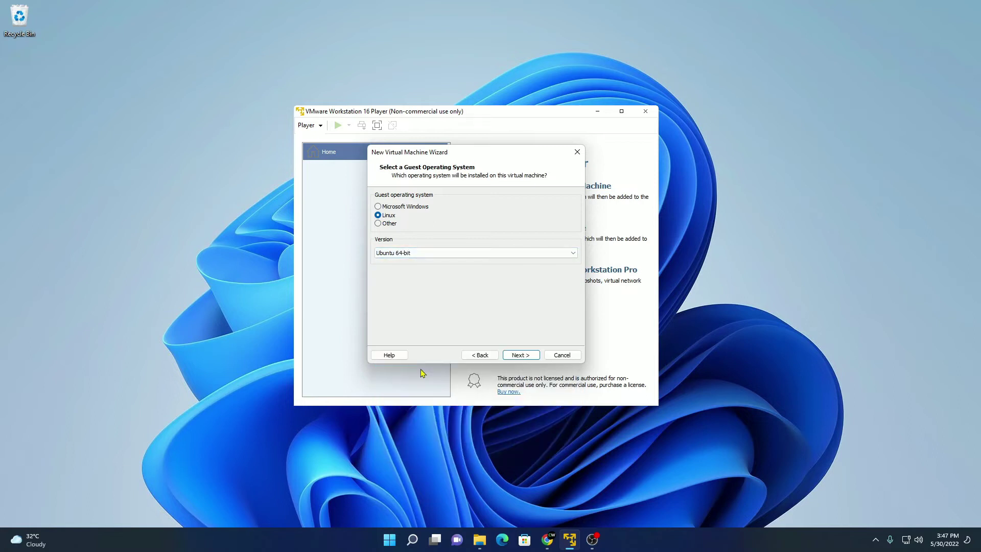
Step: Rename the virtual machine to 'Ubuntu 22.04 LTS', keeping the default storage location
left_click(519, 355)
left_click_drag(435, 209, 398, 210)
key("BackSpace")
type("22.04")
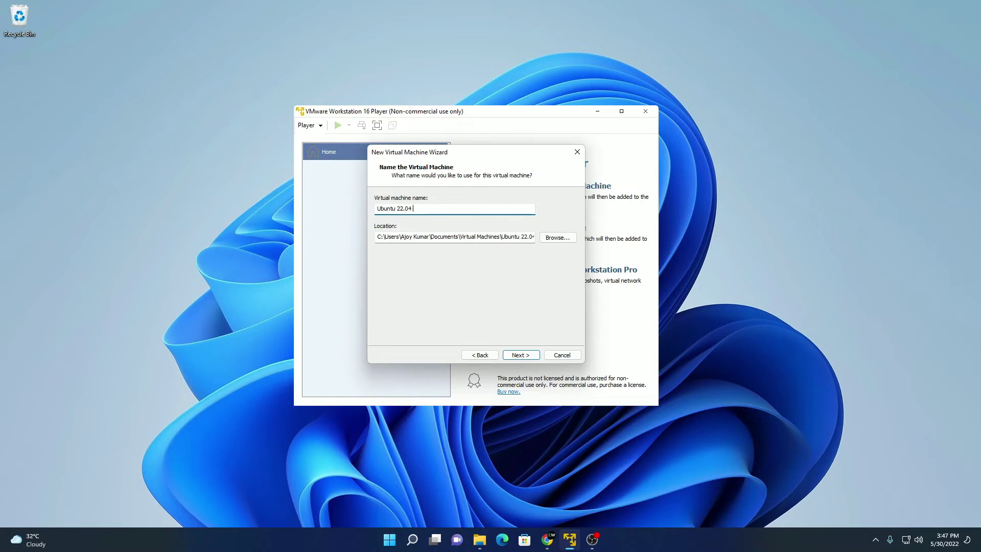
type(" LTS")
left_click(557, 237)
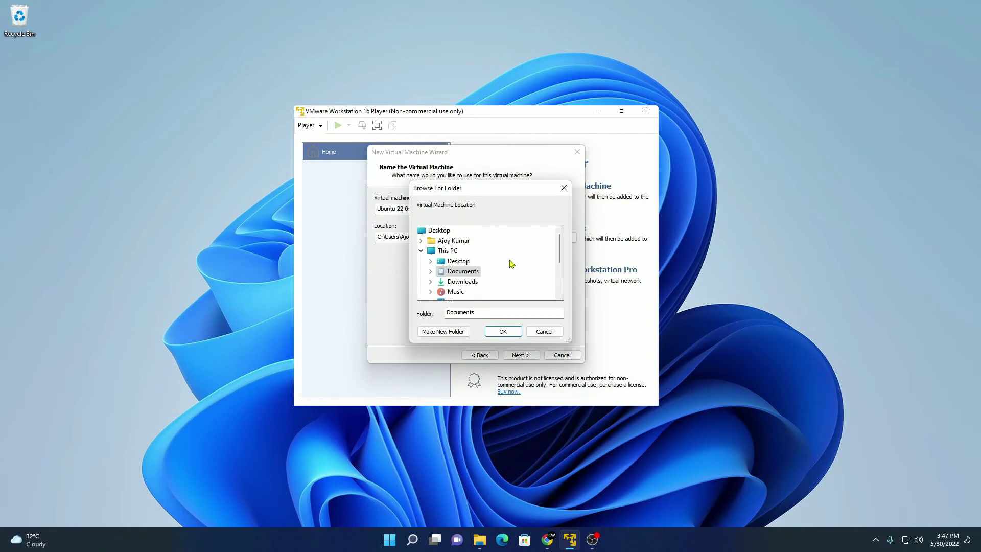
left_click(545, 332)
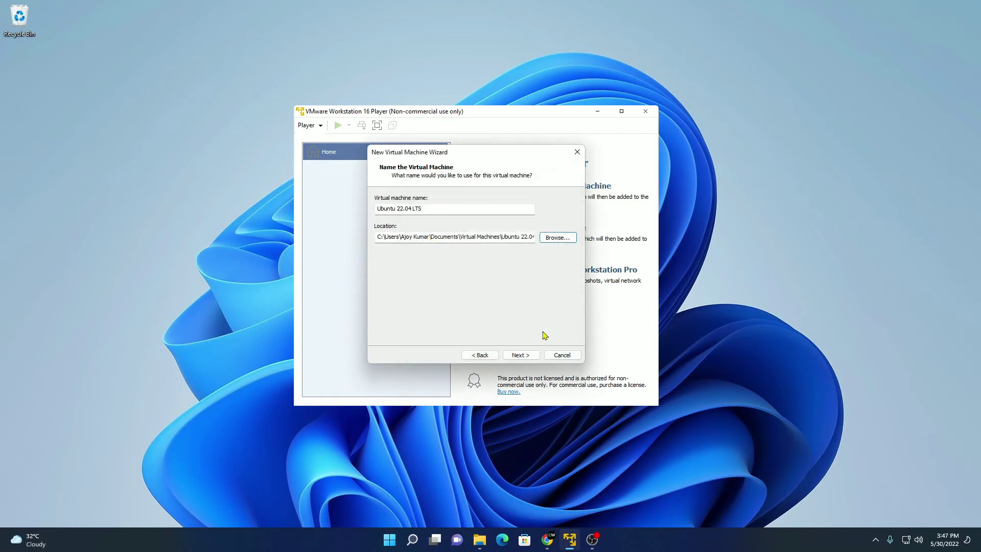
left_click(529, 354)
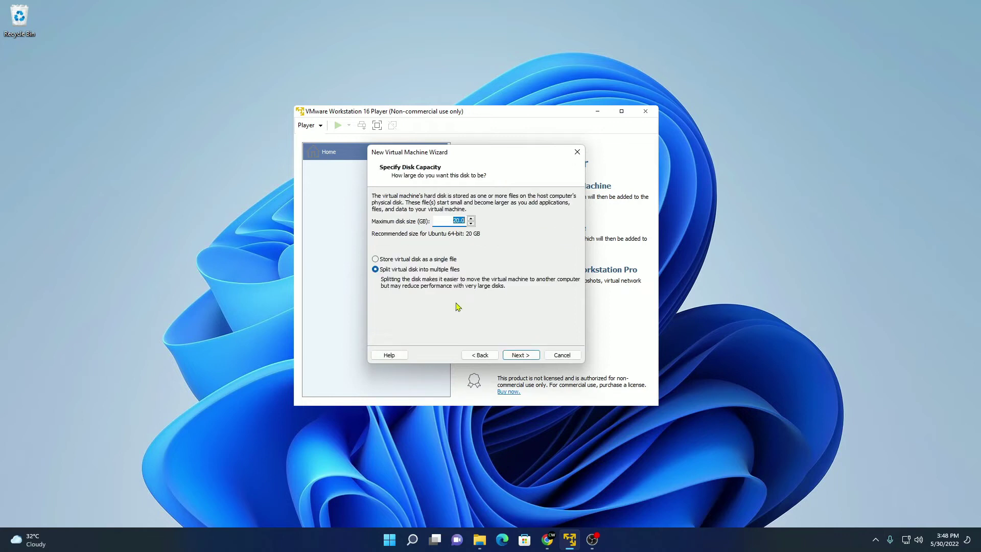
Step: Raise the maximum disk size from 20 GB to 50 GB and review the Ready to Create summary
key("End")
left_click_drag(460, 221, 454, 221)
type("50")
left_click(526, 357)
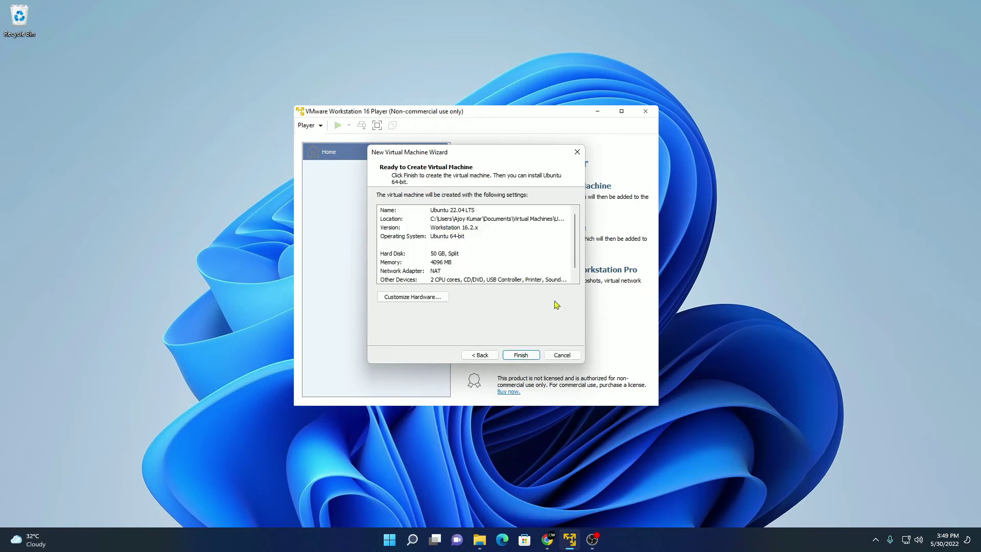
scroll(576, 234, "down", 1)
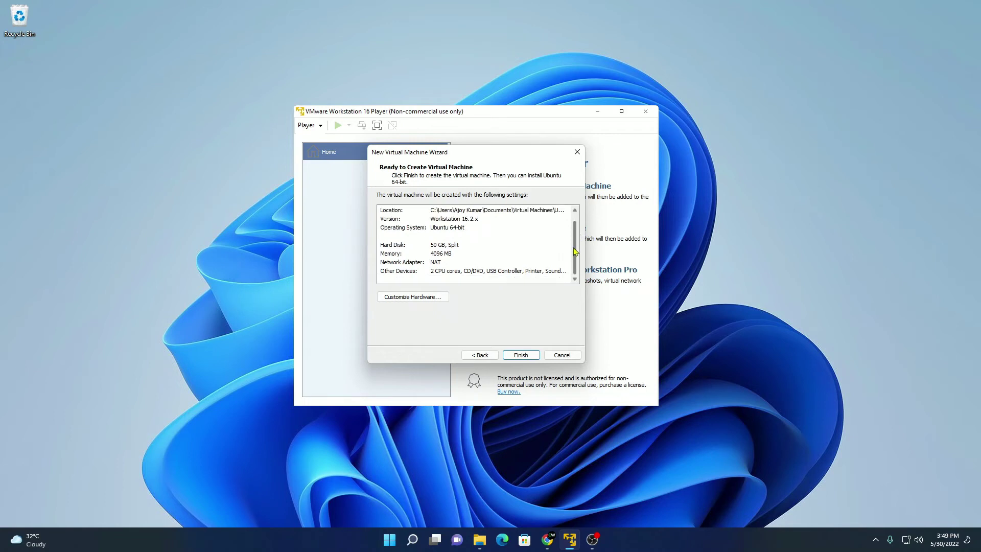
scroll(574, 251, "up", 1)
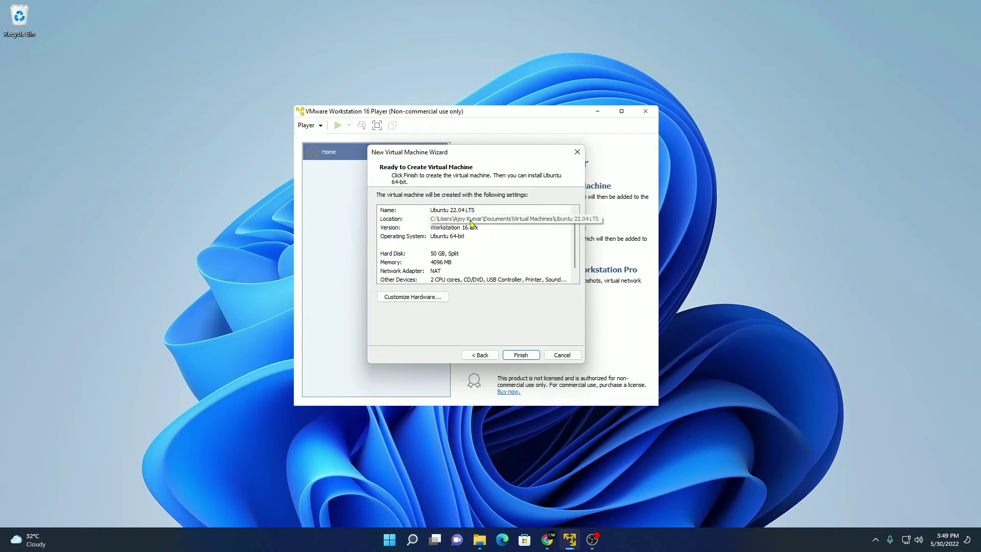
Step: Open the new machine's hardware settings and review the processor, hard disk and CD/DVD entries
left_click(401, 299)
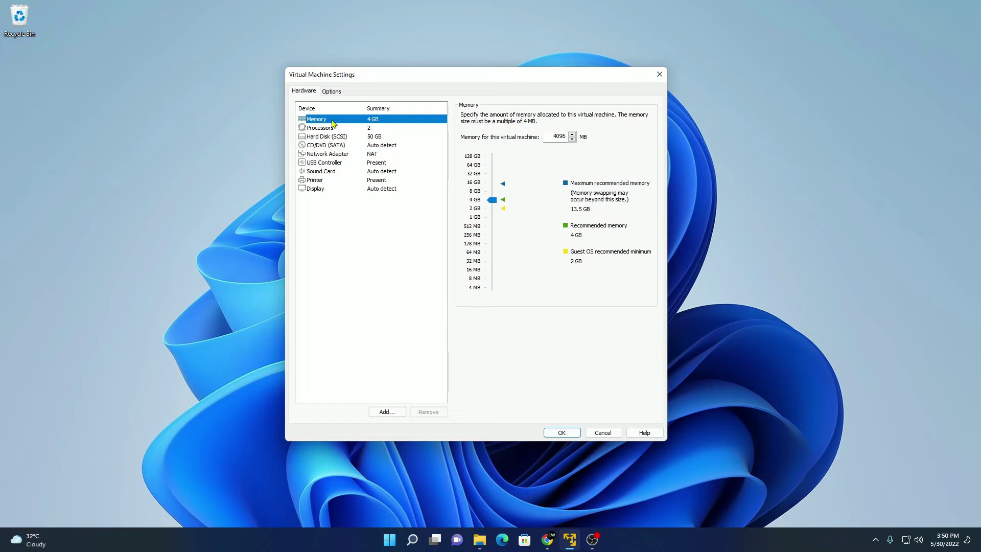
left_click(330, 130)
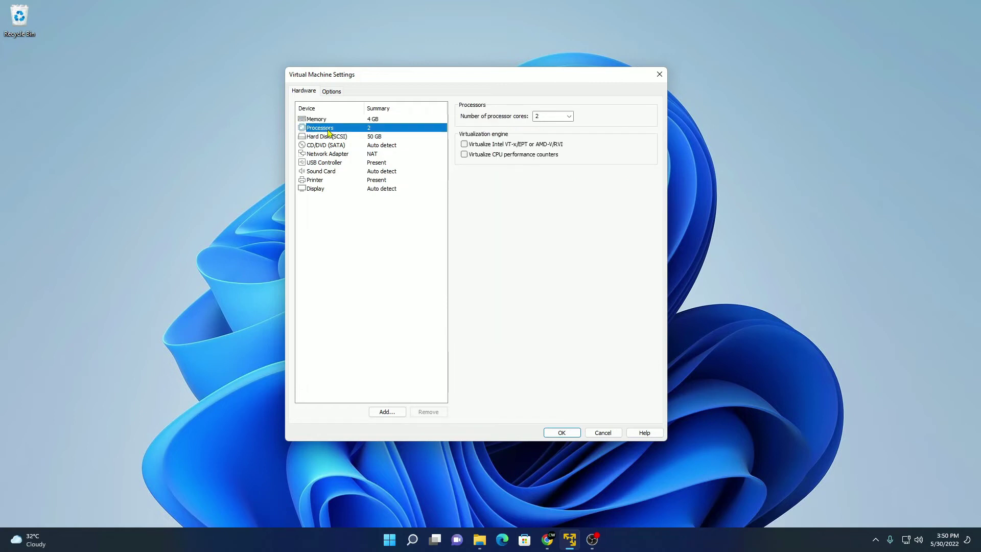
left_click(335, 138)
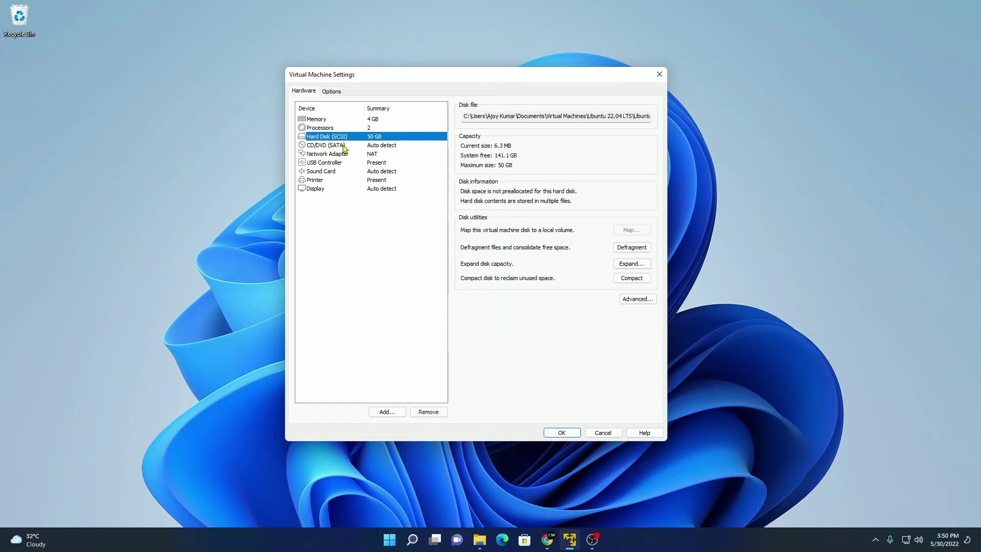
left_click(323, 147)
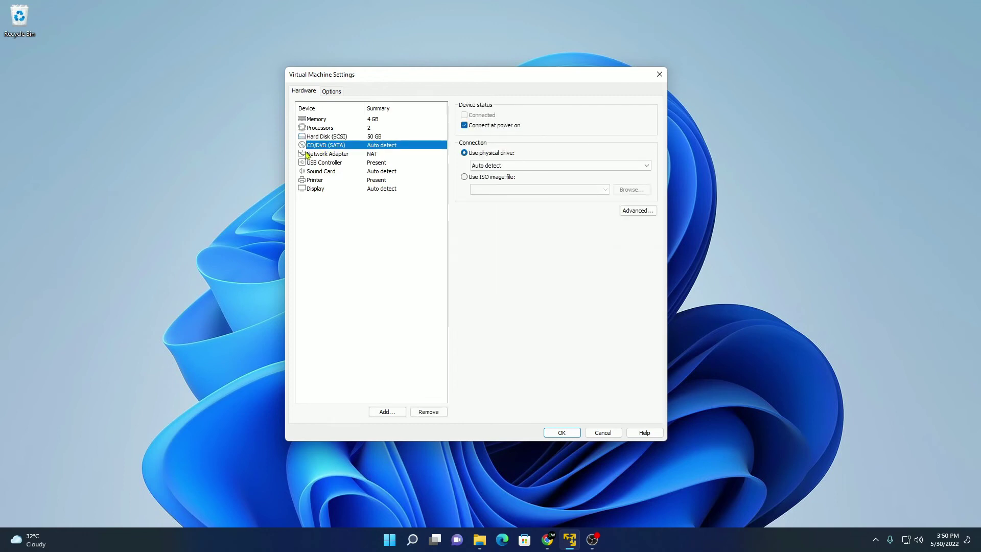
Step: Point the CD/DVD drive at the ubuntu-22.04-desktop-amd64 ISO and save the hardware settings
left_click(464, 177)
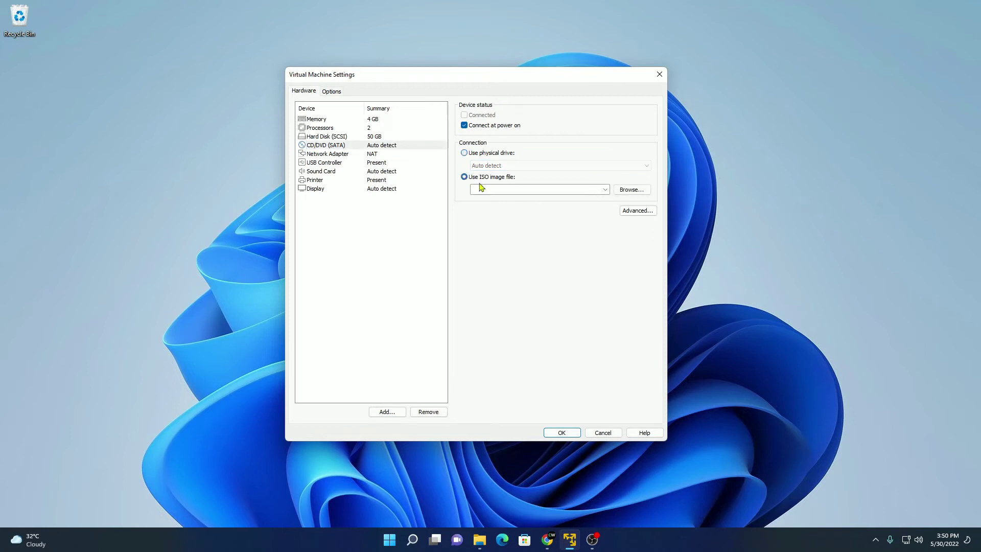
left_click(623, 196)
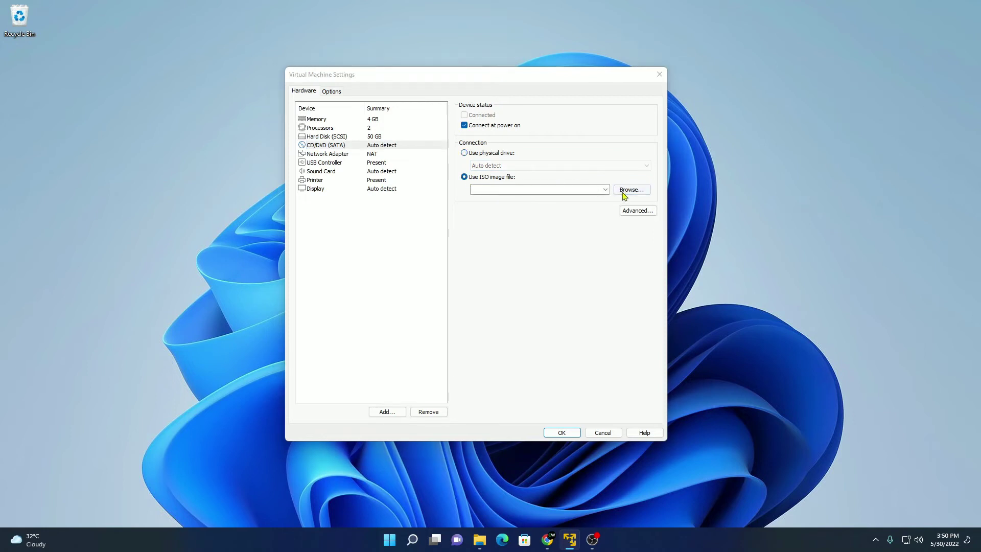
double_click(419, 172)
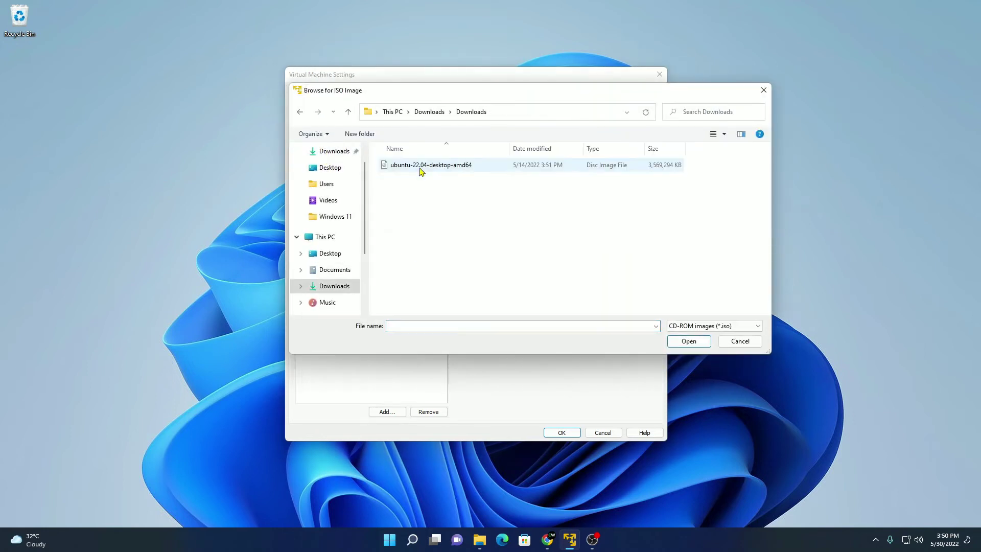
left_click(449, 166)
left_click(689, 345)
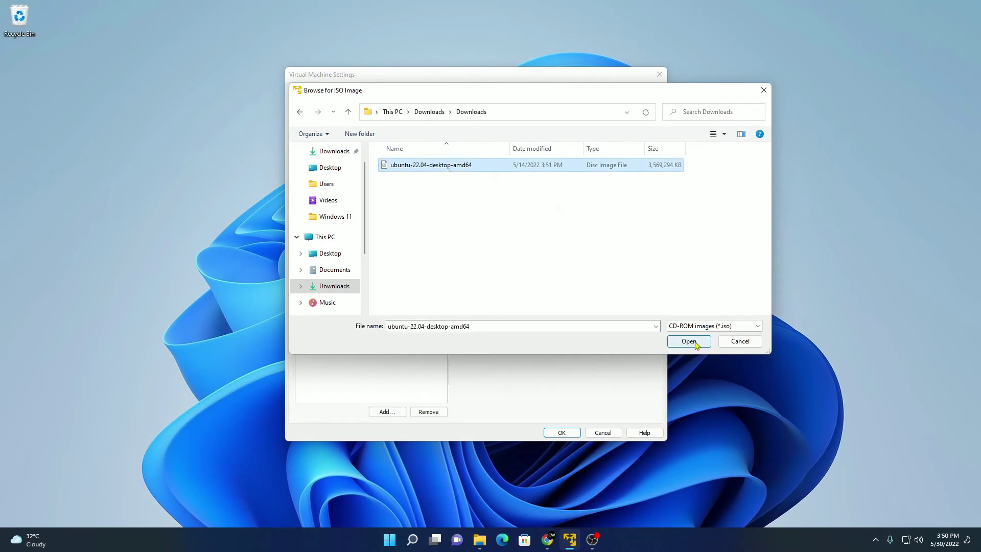
left_click(328, 190)
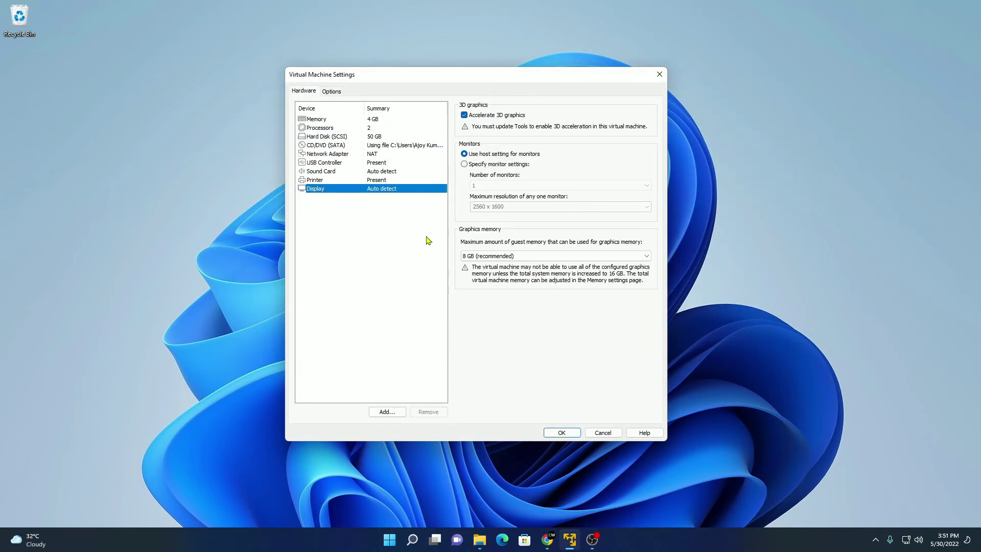
left_click(350, 145)
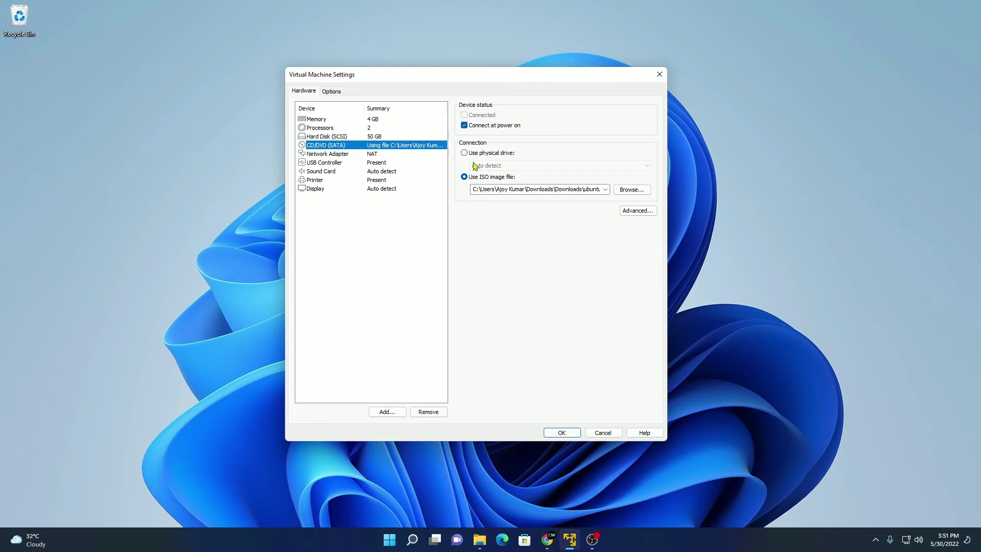
left_click(568, 433)
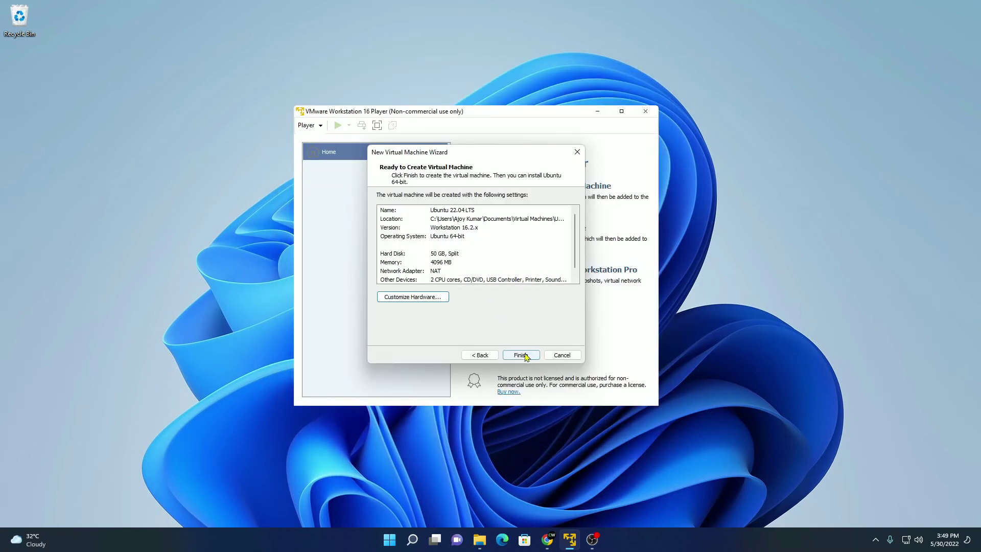
Step: Finish creating the Ubuntu 22.04 LTS machine and power it on to the GRUB menu
left_click(521, 355)
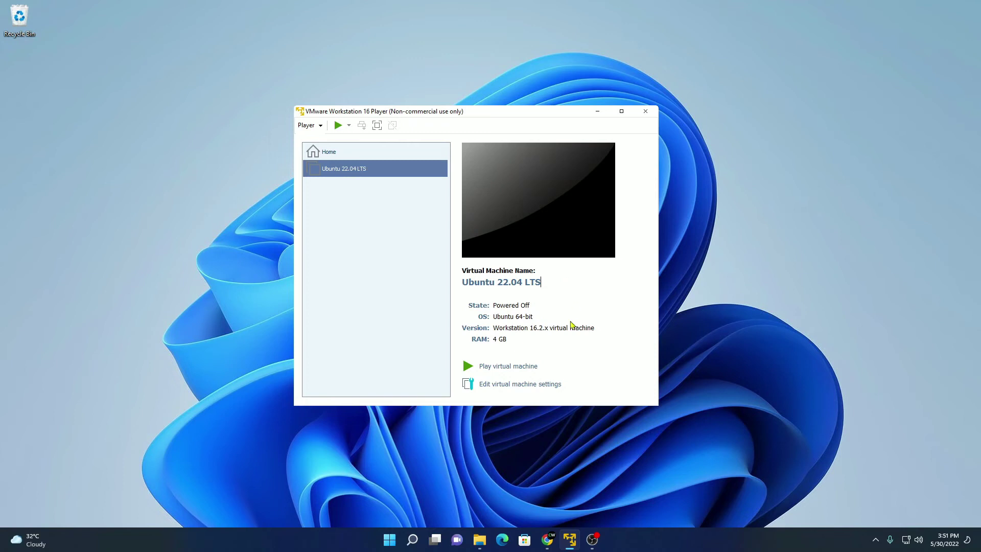
left_click(338, 126)
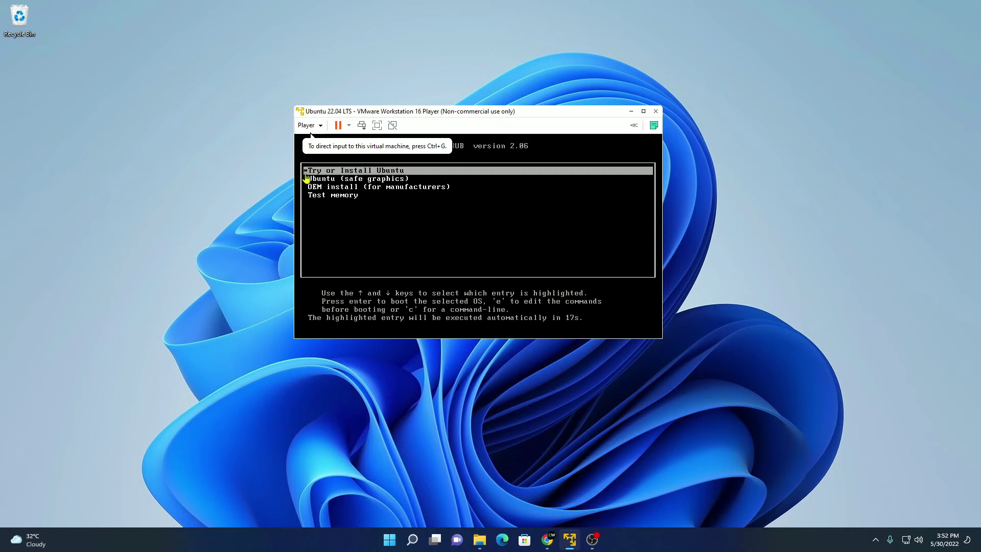
Step: Boot 'Try or Install Ubuntu', choose Install Ubuntu, and keep the English (US) keyboard layout
left_click(417, 175)
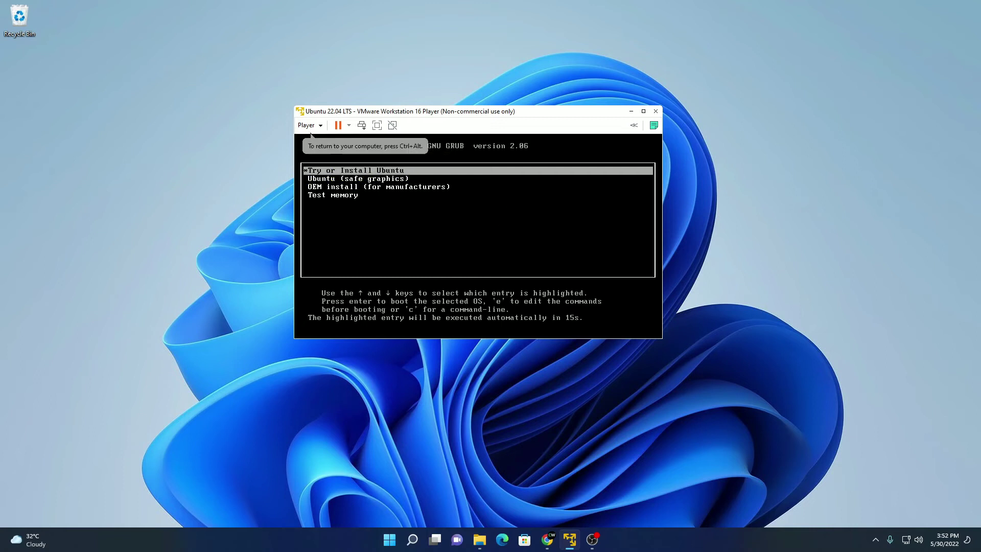
key("Return")
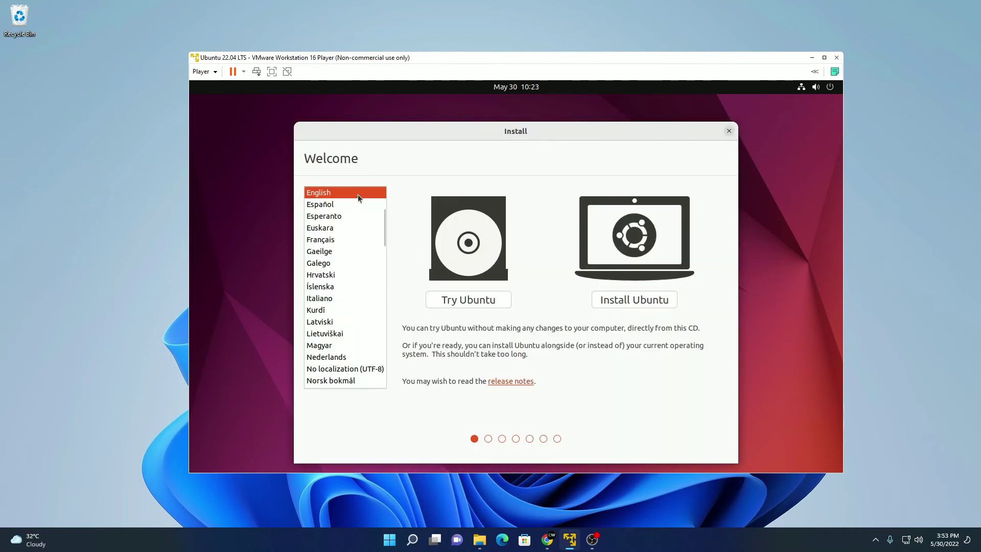
left_click(625, 299)
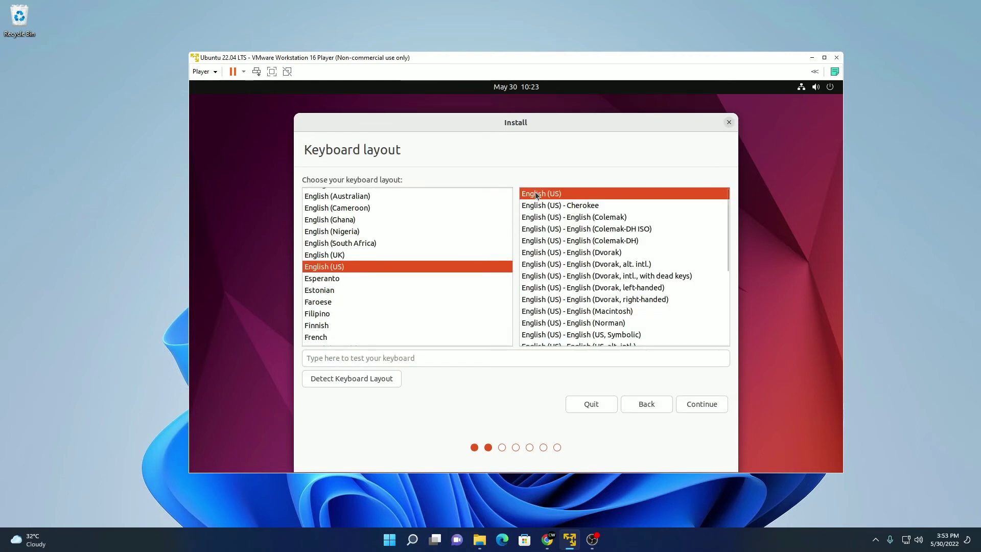
left_click(704, 404)
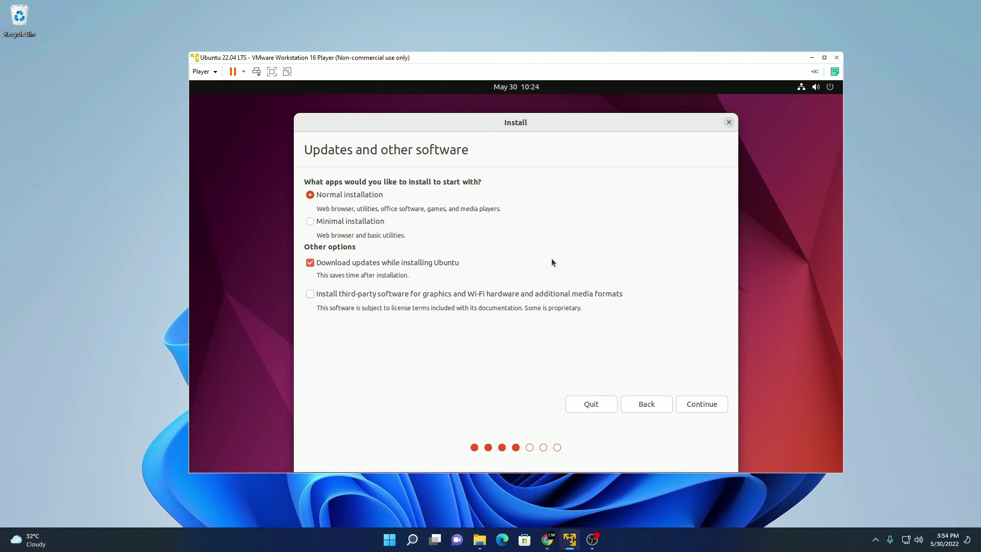
Step: Include third-party software, keep 'Erase disk and install Ubuntu', and click Install Now
left_click(309, 294)
left_click(694, 406)
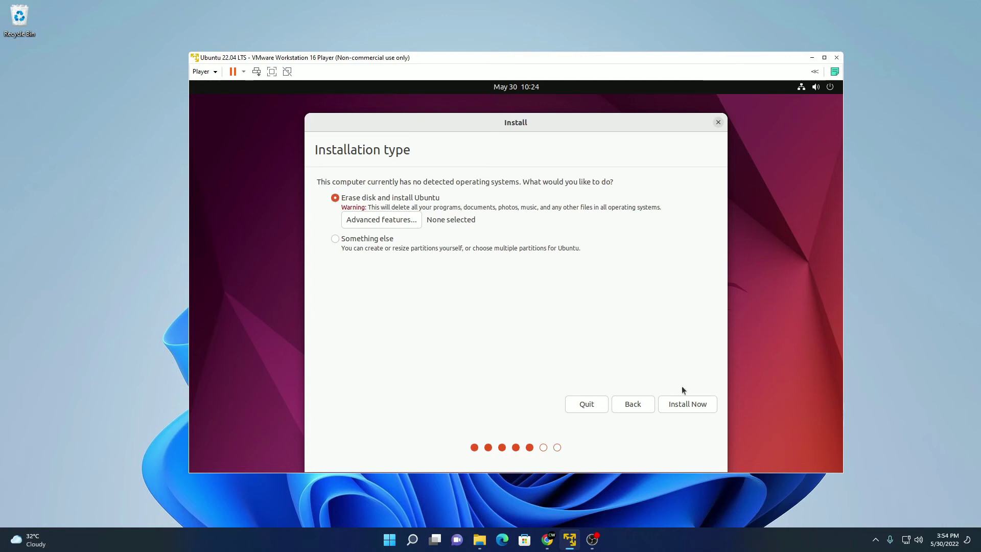
left_click(691, 406)
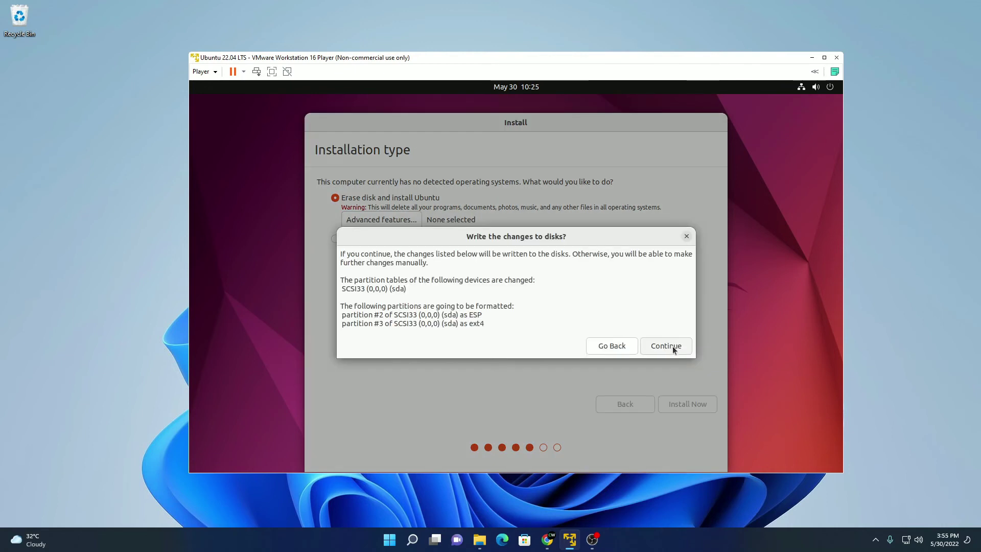
Step: Confirm the partition changes, keep Kolkata as location, and enter the account name and password
left_click(668, 346)
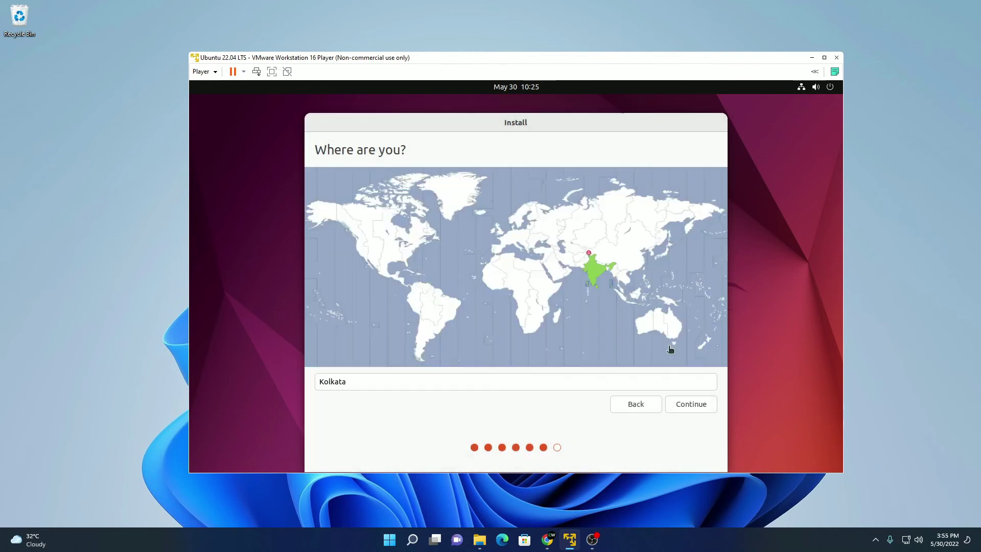
left_click(681, 404)
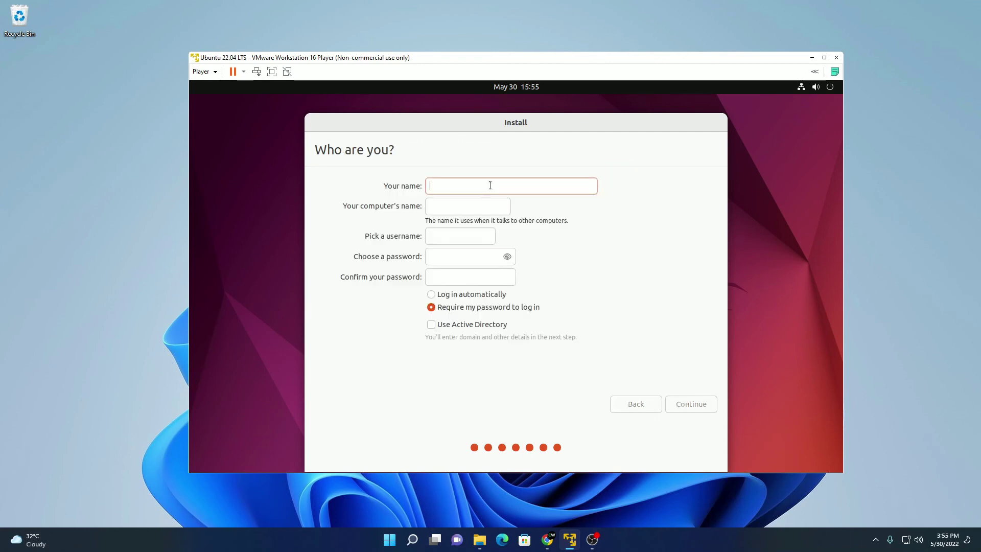
type("thecoderw")
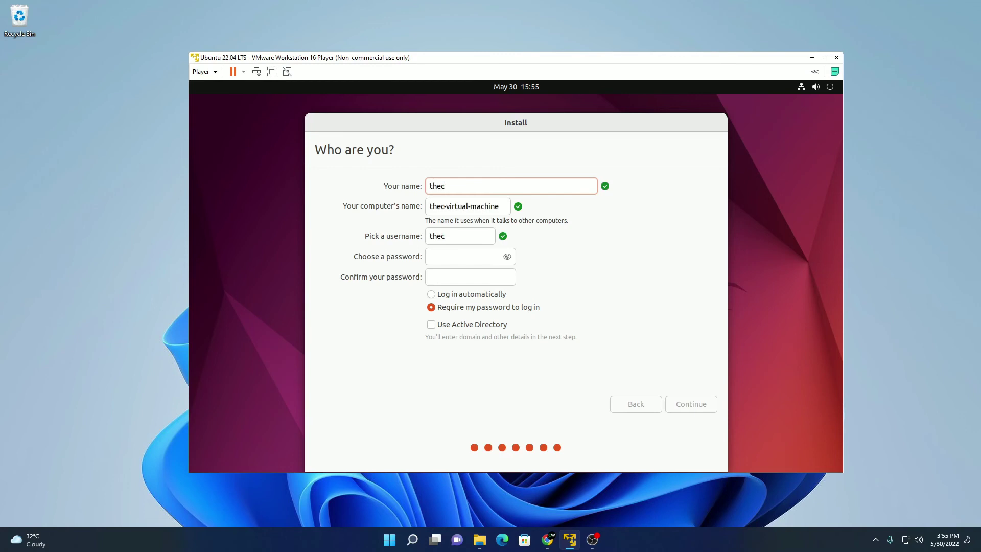
type("orld")
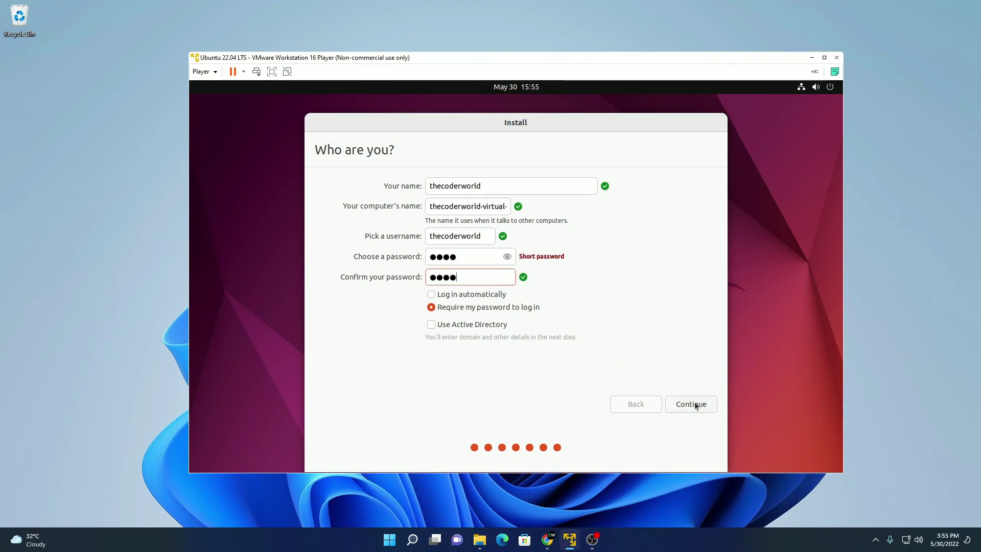
left_click(691, 404)
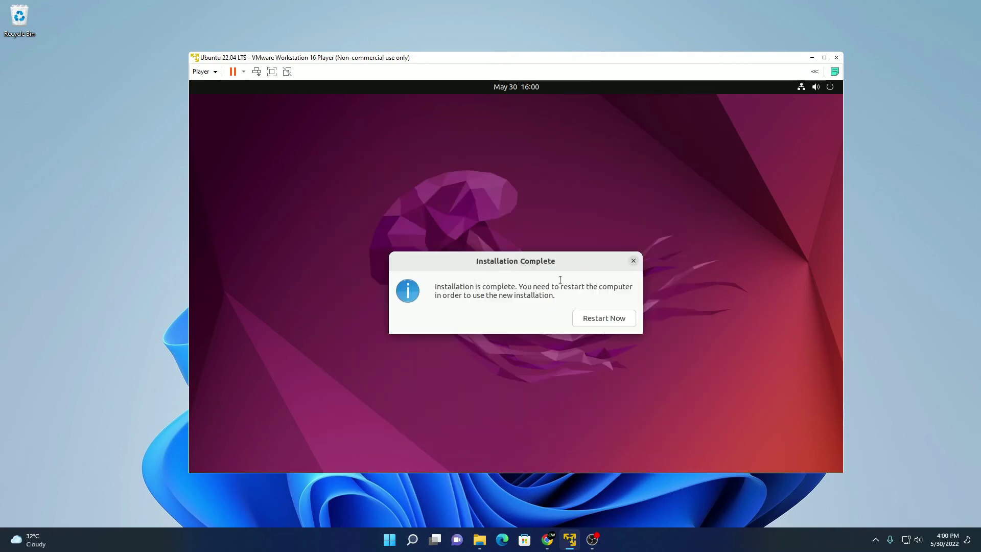
Step: Reboot into the newly installed Ubuntu and sign in to the user account with its password
left_click(609, 319)
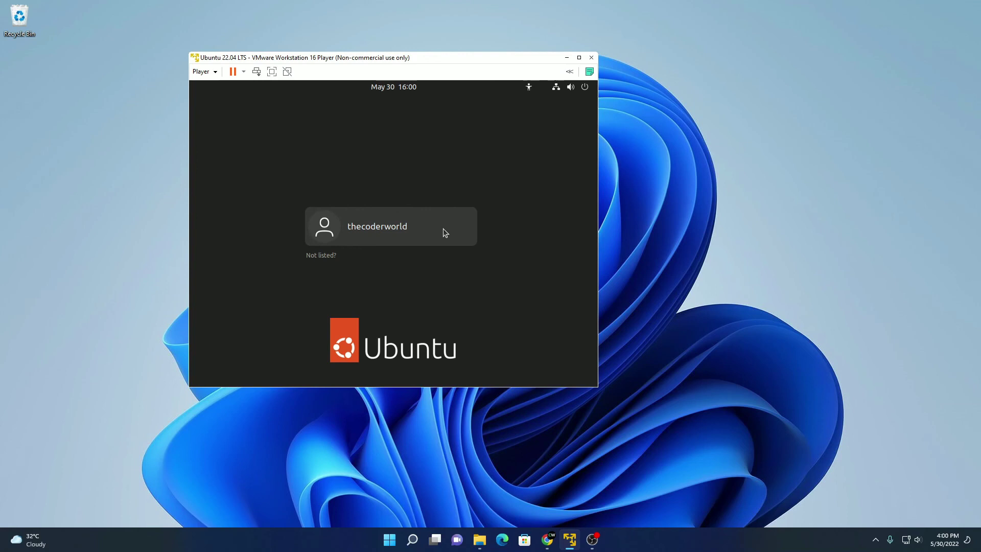
left_click(409, 231)
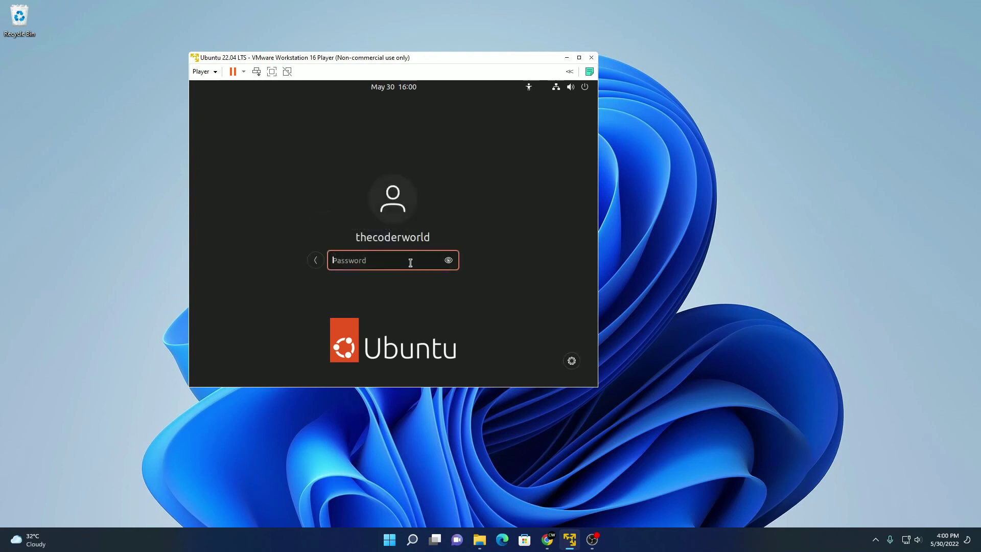
type("••••")
key("Return")
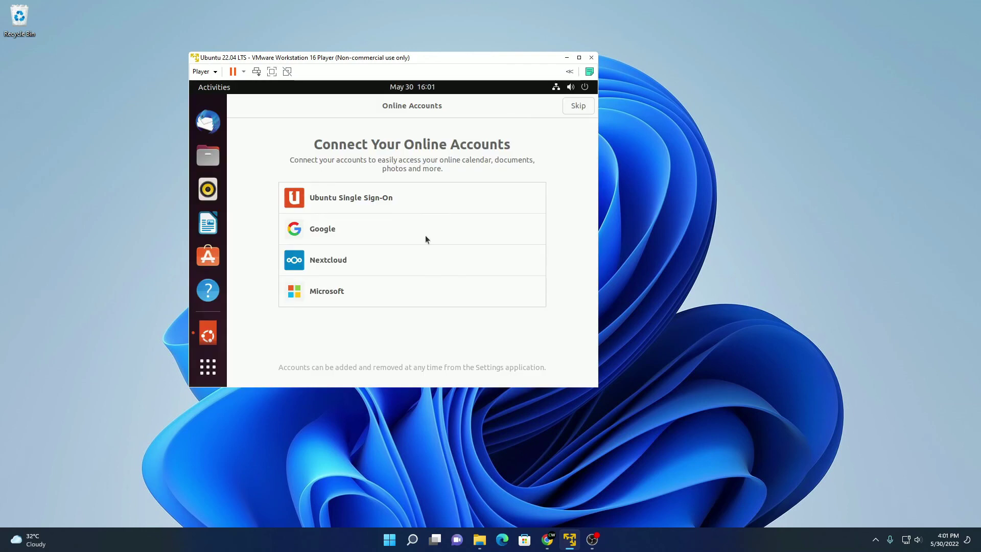
Step: Go full screen, skip online accounts, choose not to send system info, and finish the welcome wizard
left_click(272, 75)
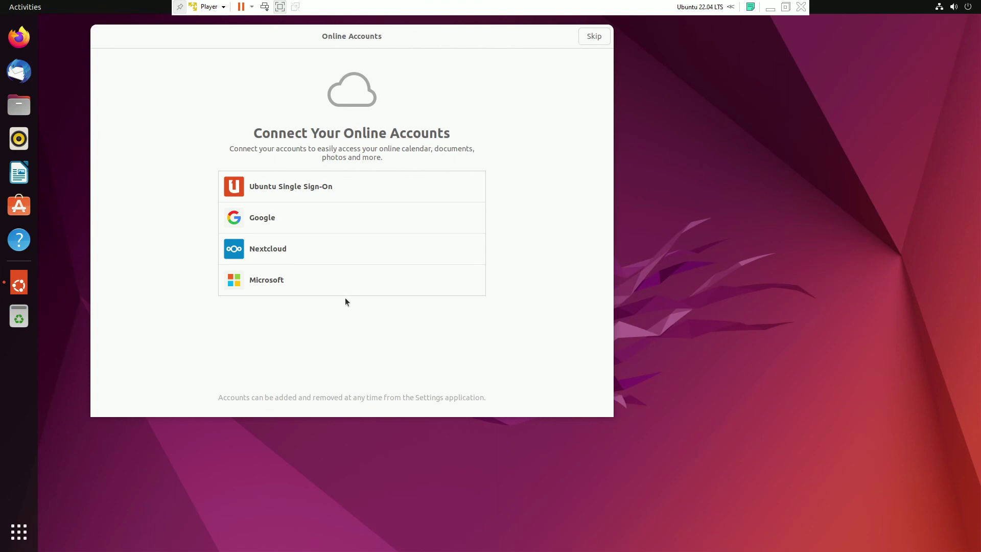
left_click(599, 39)
left_click(248, 211)
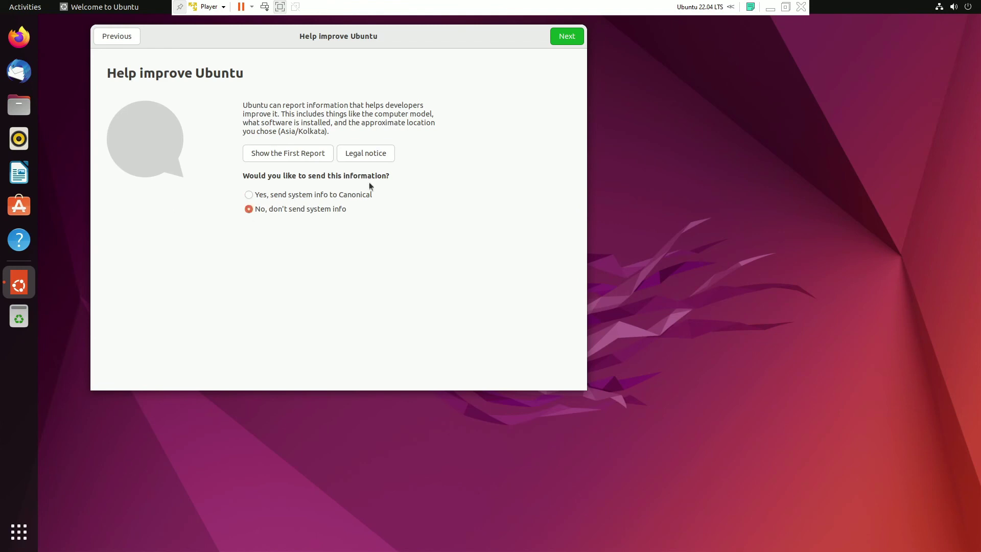
left_click(563, 39)
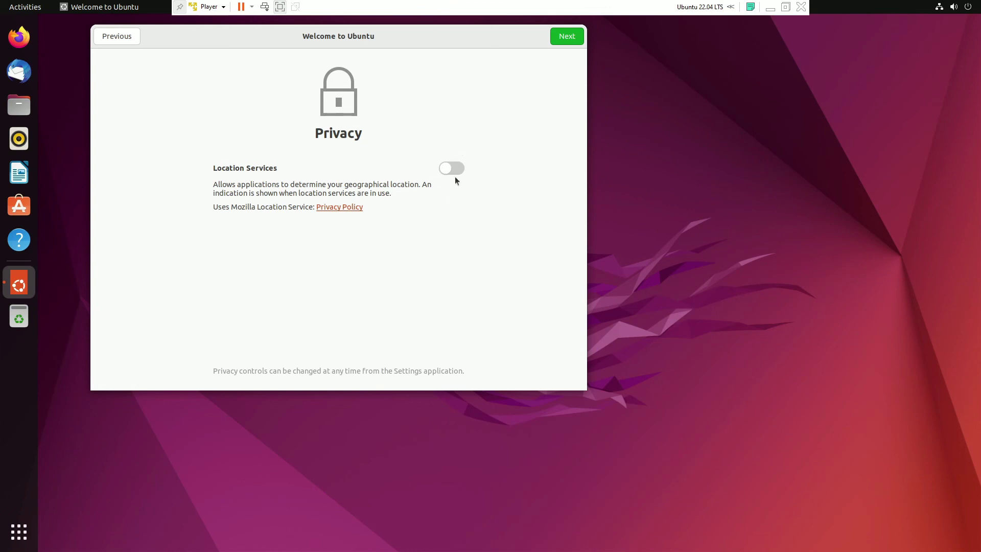
left_click(565, 41)
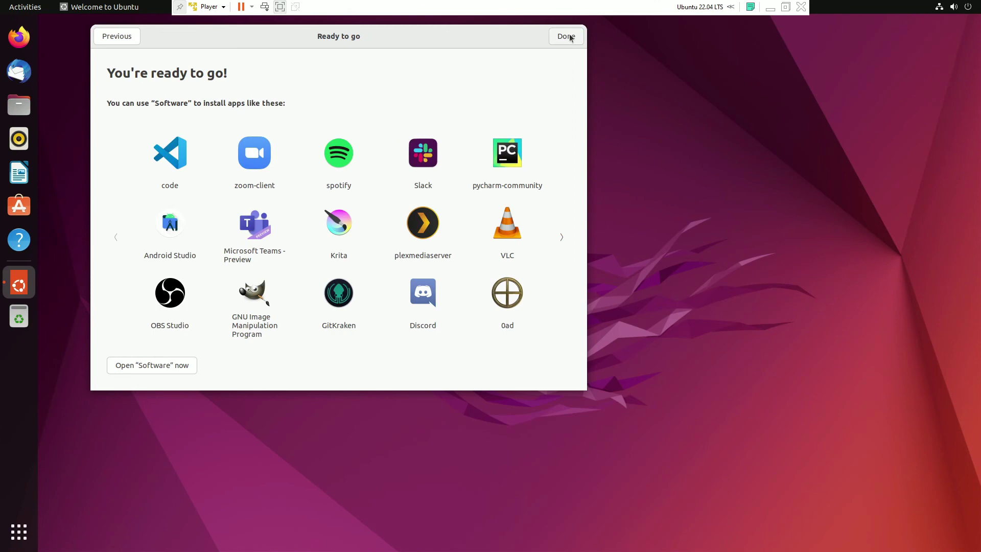
left_click(569, 38)
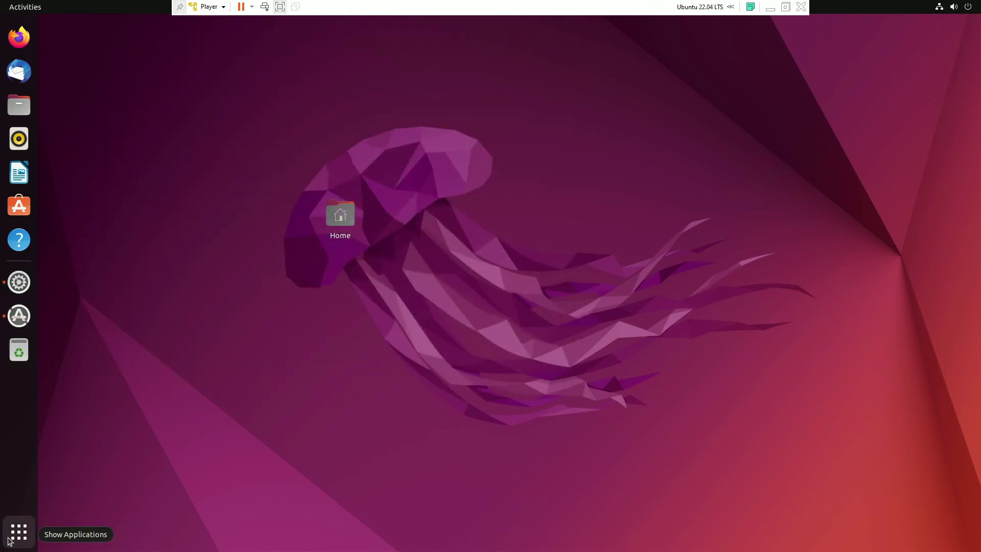
Step: Check Ubuntu 22.04 LTS 64-bit on the Settings About page, minimize Settings, and exit full screen
left_click(9, 541)
left_click(645, 420)
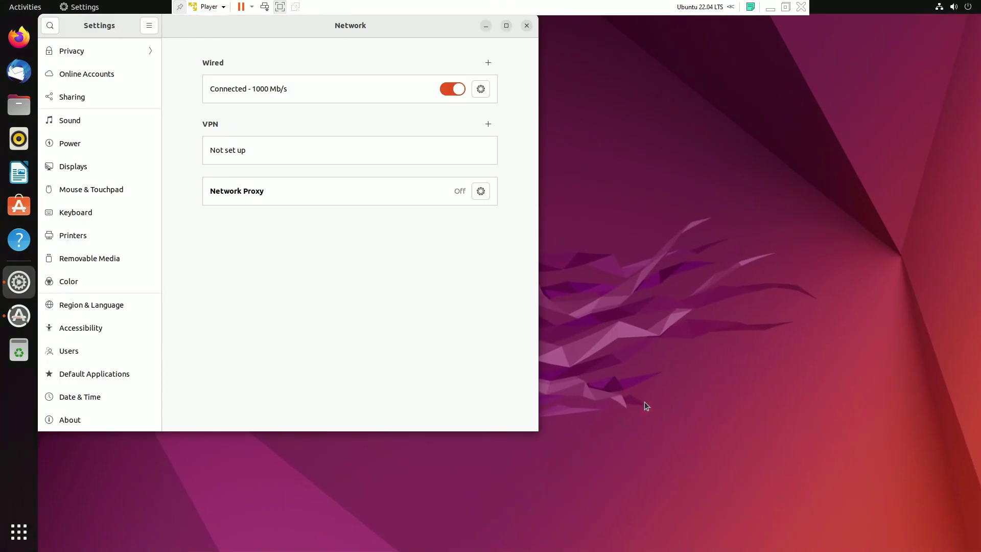
left_click_drag(211, 26, 379, 65)
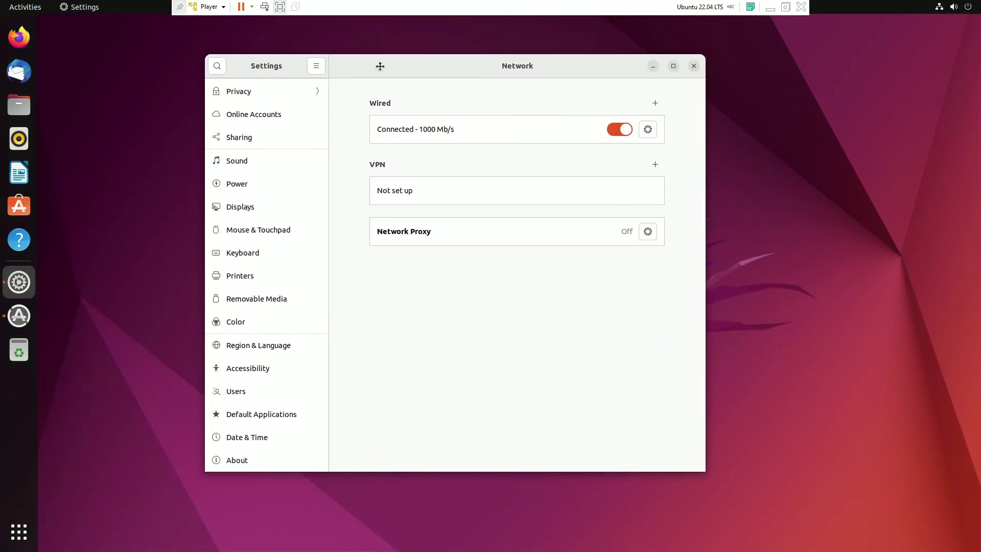
left_click(265, 453)
scroll(562, 204, "down", 1)
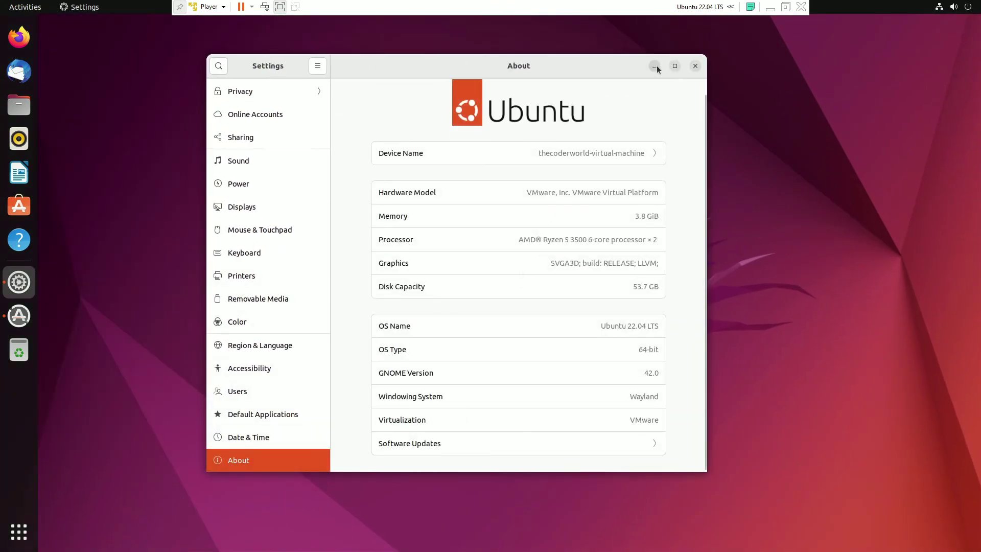
left_click(654, 66)
key("ctrl+alt+Return")
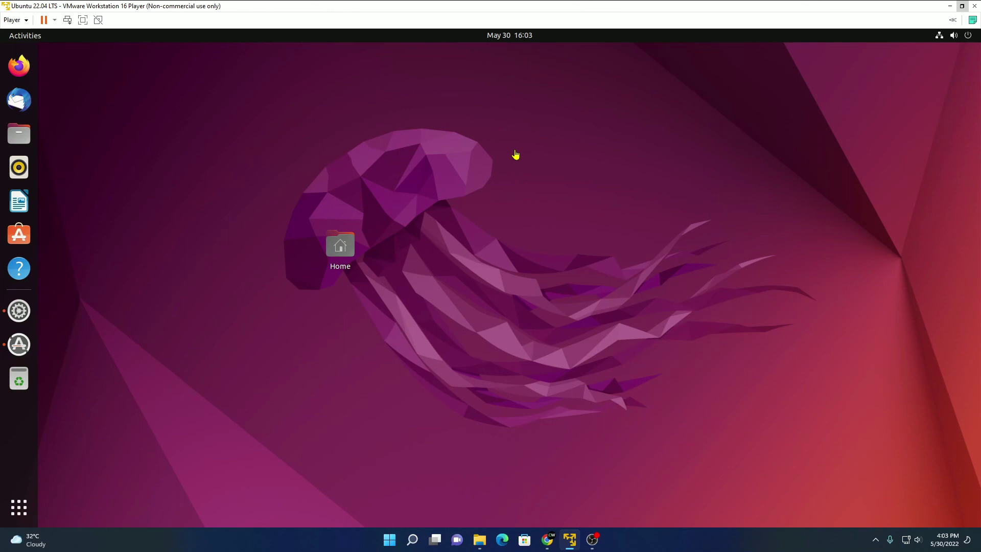
Step: Minimize the VMware Player window to reveal the Windows 11 desktop
left_click(950, 6)
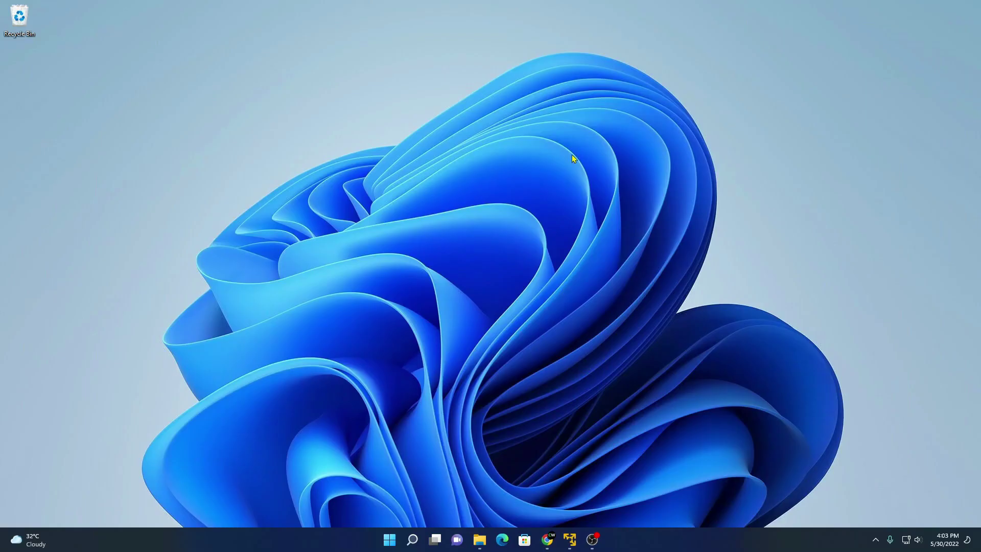